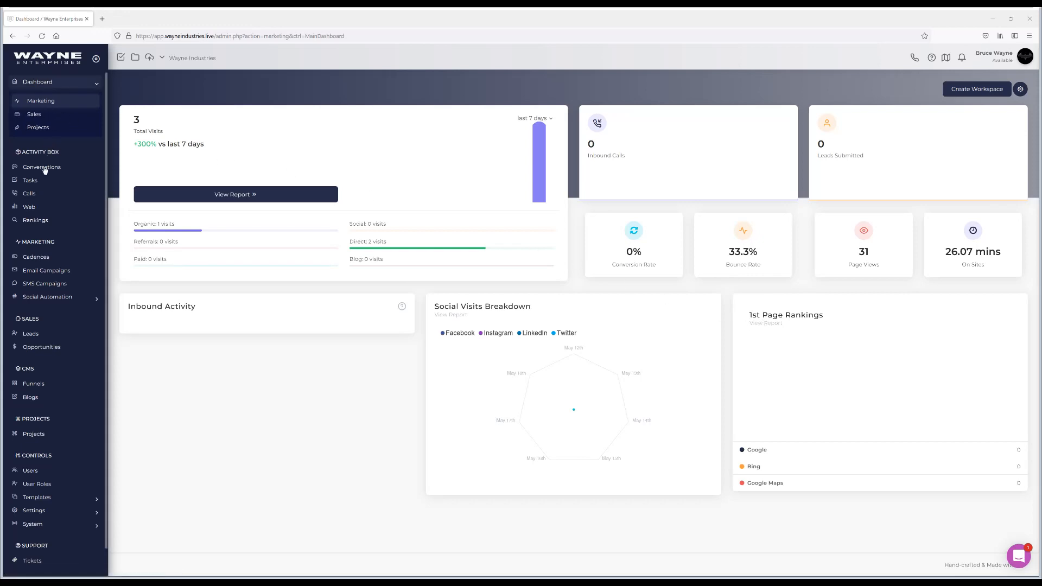
# - Create a SERP report in Rankings for the custom domain dccomics.com, assigned to the Wayne Industries workspace
pyautogui.click(39, 220)
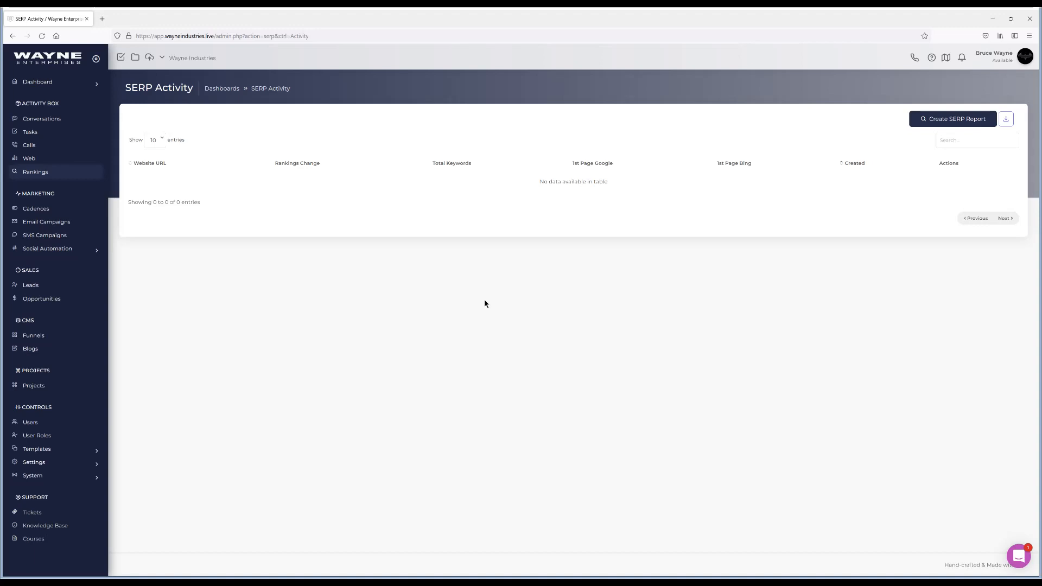
pyautogui.click(938, 126)
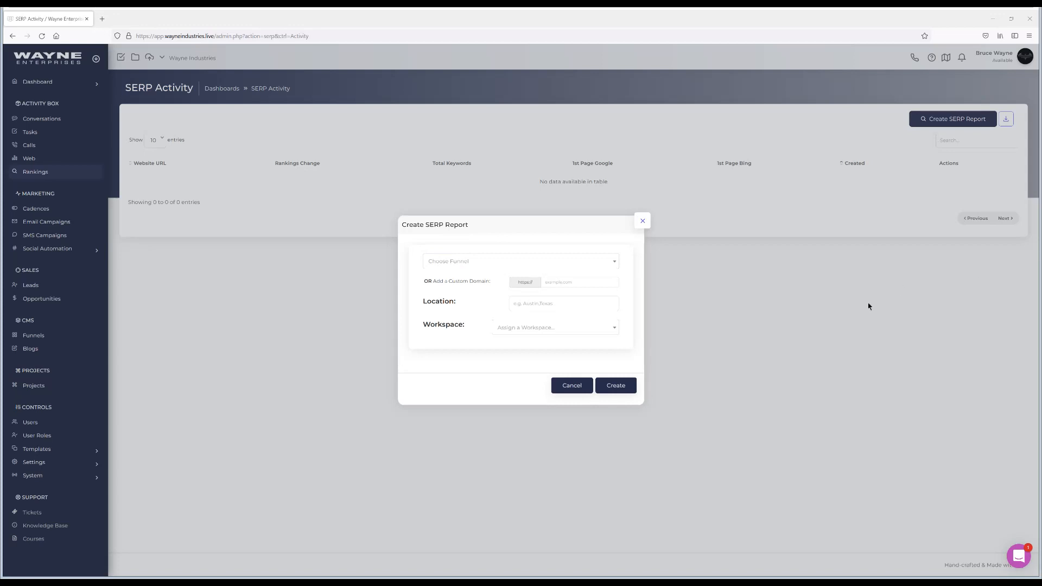
pyautogui.click(568, 282)
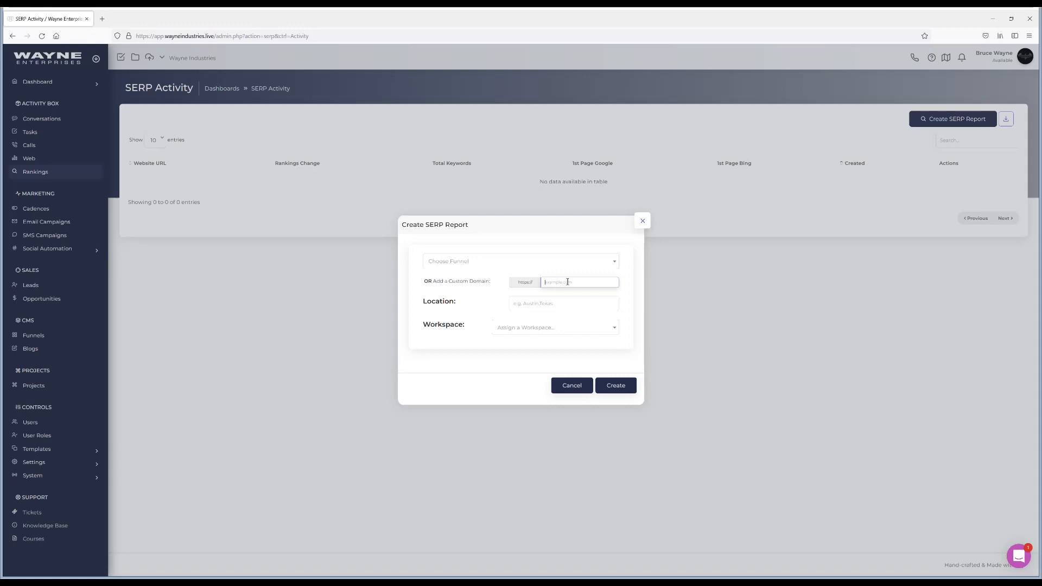
pyautogui.write('dccomics.com')
pyautogui.click(542, 327)
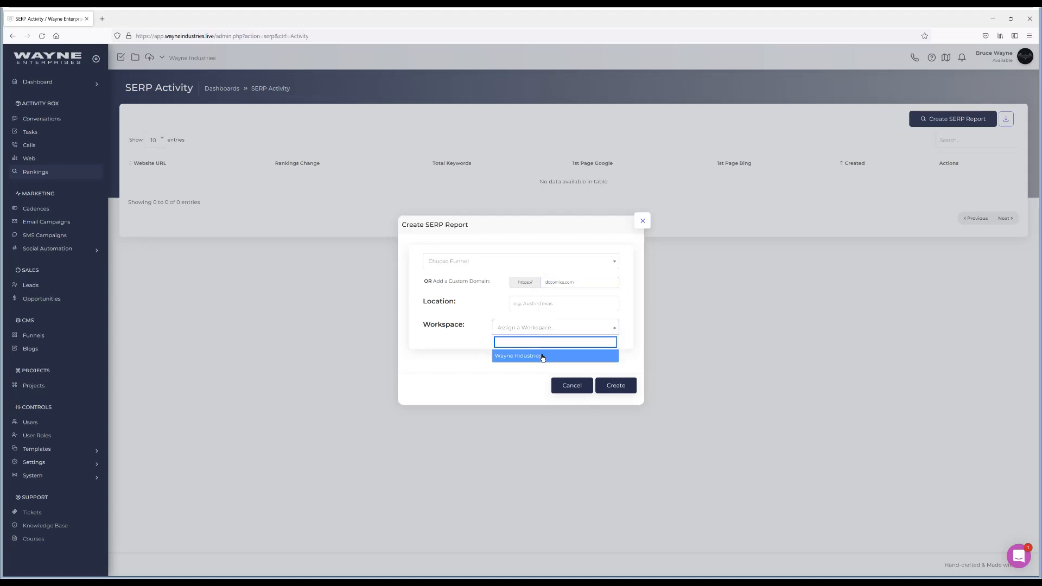
pyautogui.click(543, 356)
pyautogui.click(623, 388)
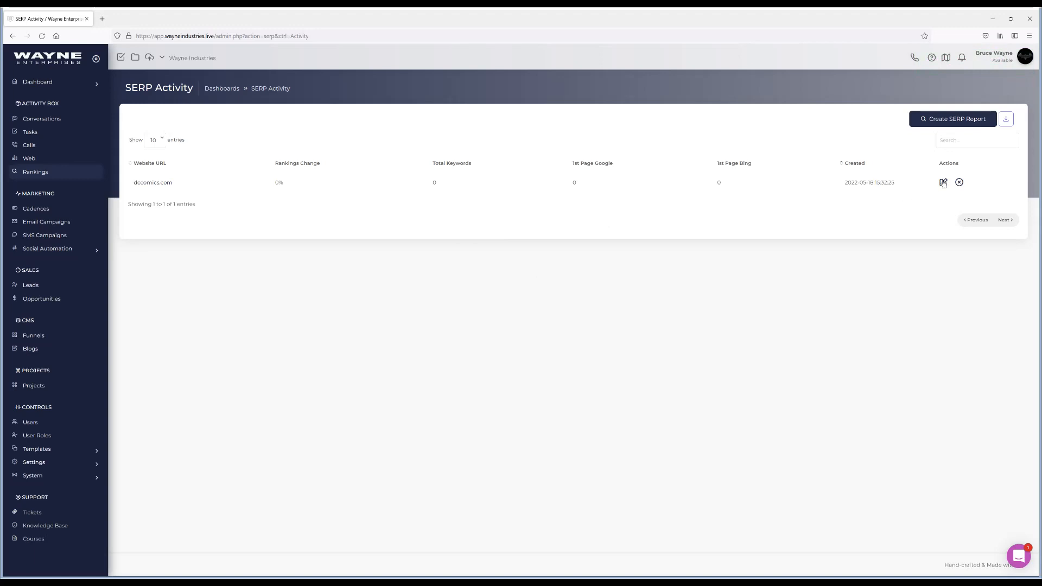
# - Open the dccomics.com report and add the keywords batman, gotham city, bruce wayne, wayne enterprises and wayne industries, each on its own line
pyautogui.click(156, 185)
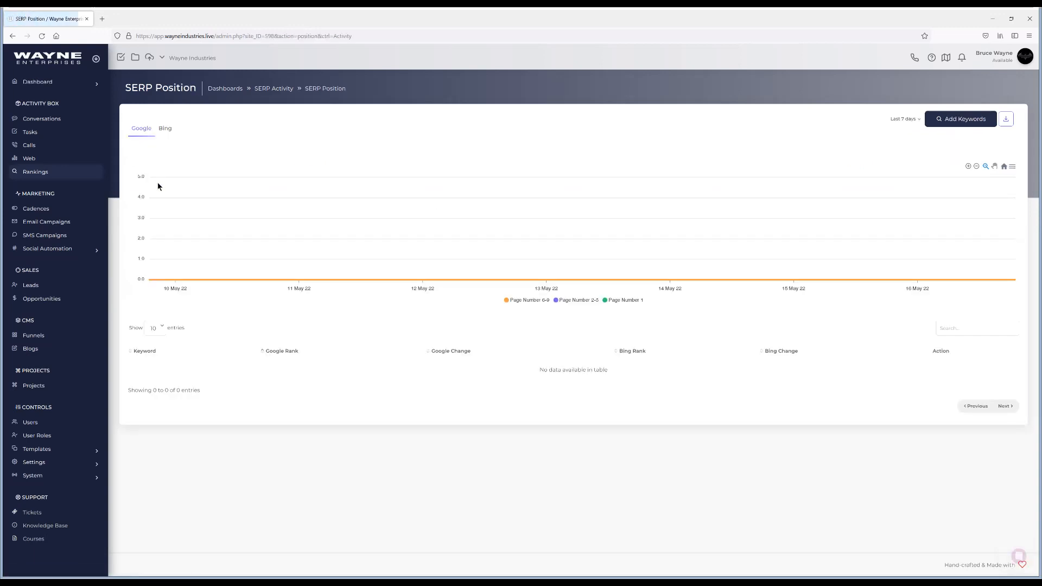
pyautogui.click(959, 118)
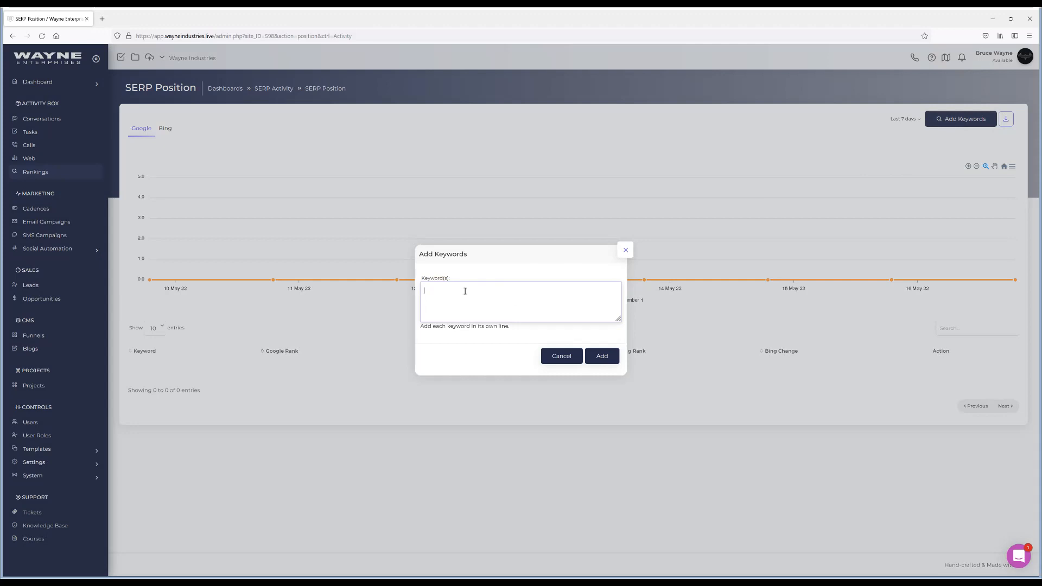
pyautogui.write('batman')
pyautogui.press('Return')
pyautogui.write('gotham city ')
pyautogui.write('bruce wayba')
pyautogui.press('BackSpace')
pyautogui.press('BackSpace')
pyautogui.write('ne')
pyautogui.press('Return')
pyautogui.write('wayne ent')
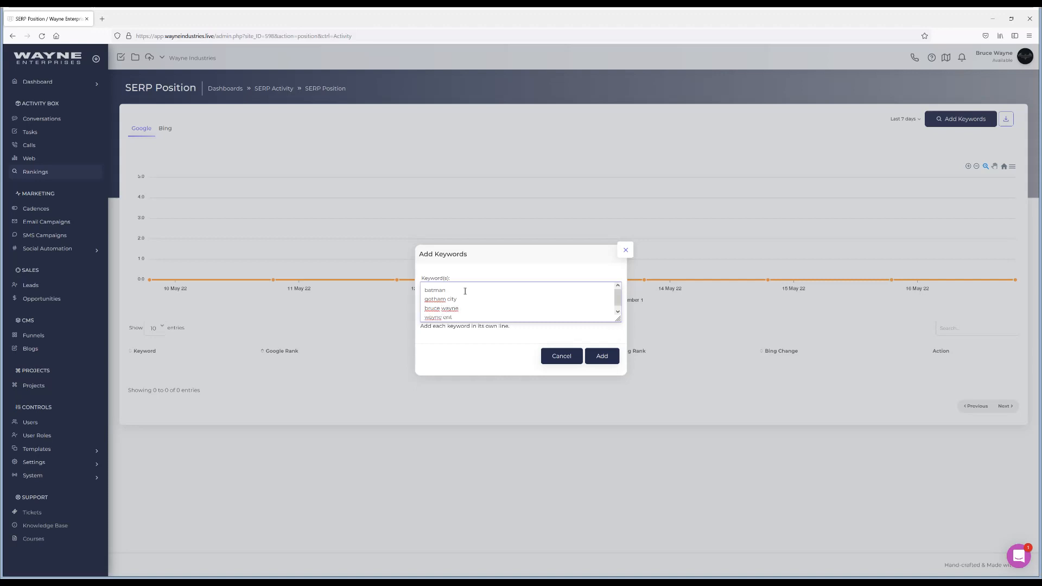
pyautogui.write('erprises')
pyautogui.press('Return')
pyautogui.write('wayne industries')
pyautogui.click(604, 355)
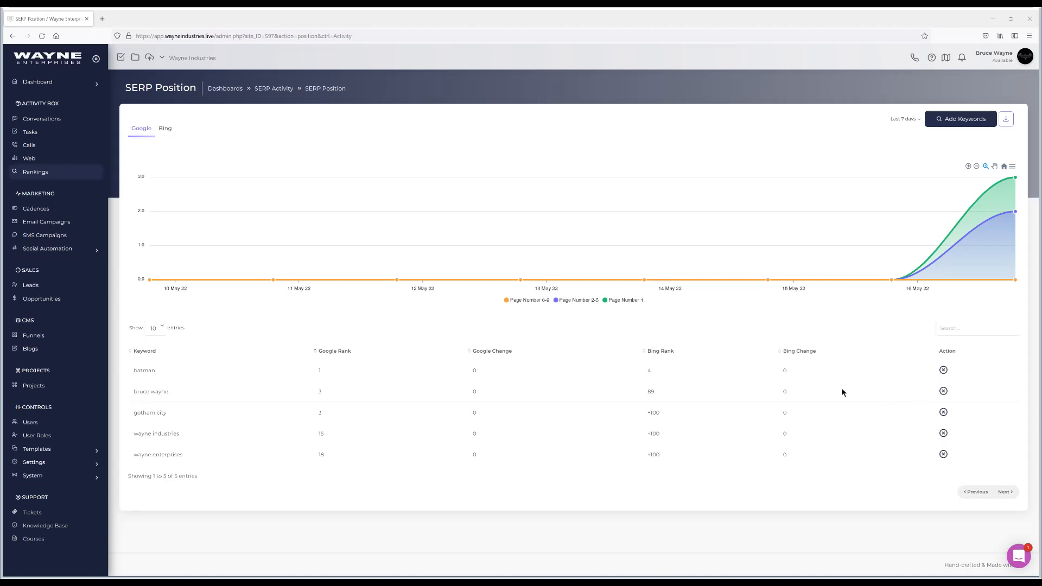
# - Look at the empty Add Keywords dialog and close it, and view the ranking chart for Bing and for Google
pyautogui.click(955, 129)
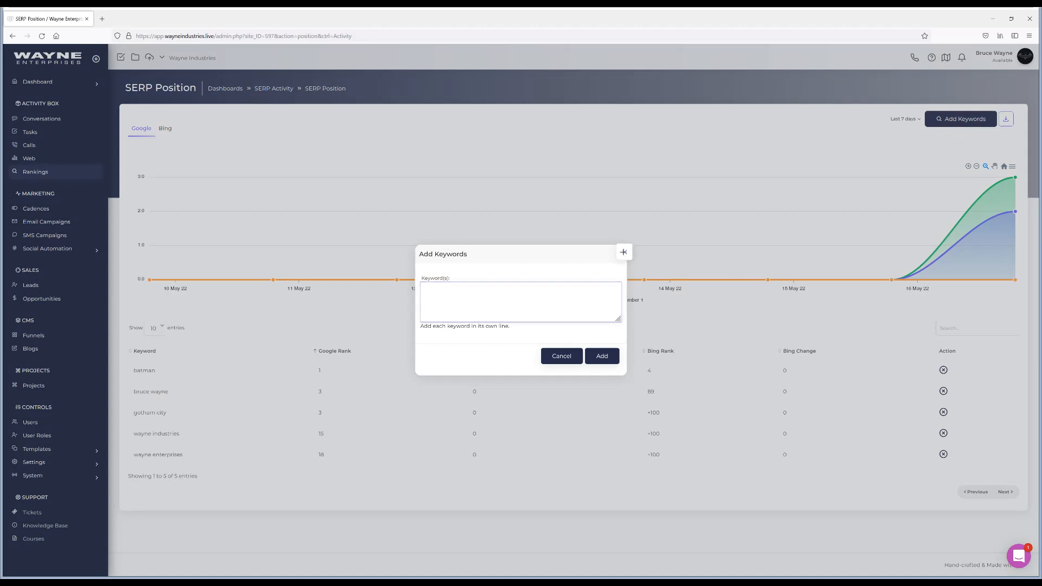
pyautogui.click(625, 250)
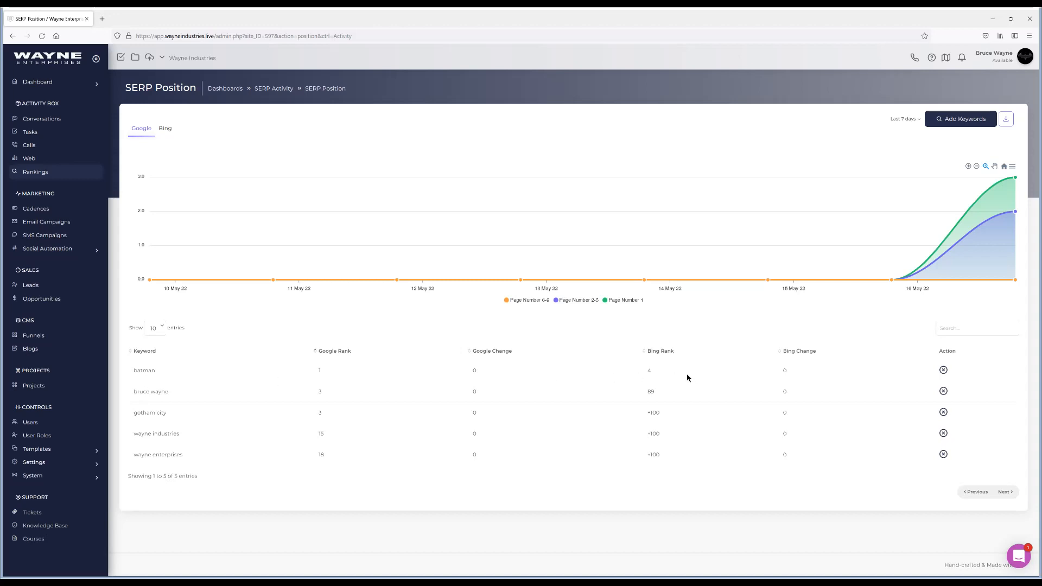
pyautogui.click(166, 129)
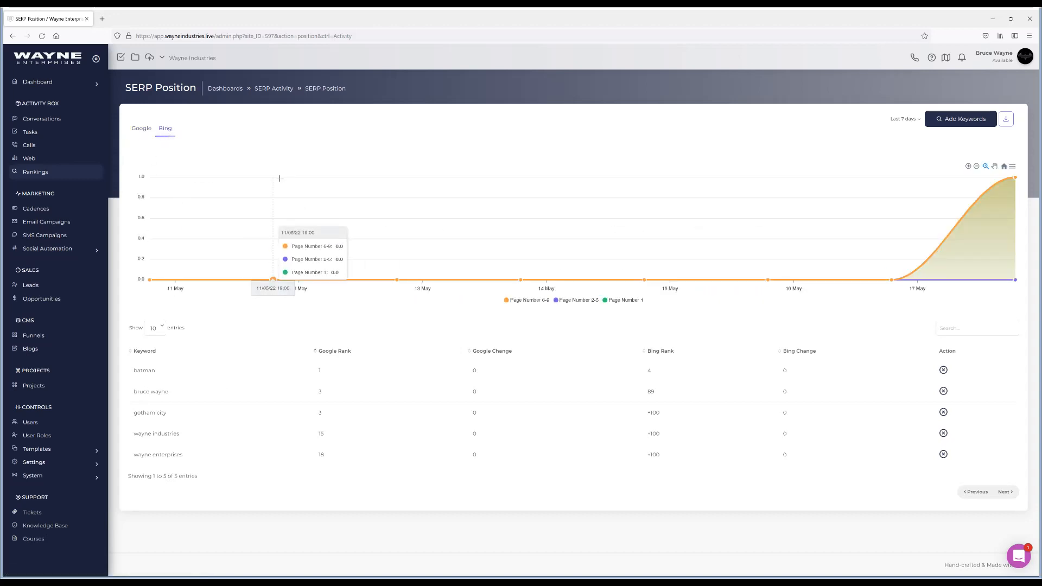
pyautogui.click(143, 129)
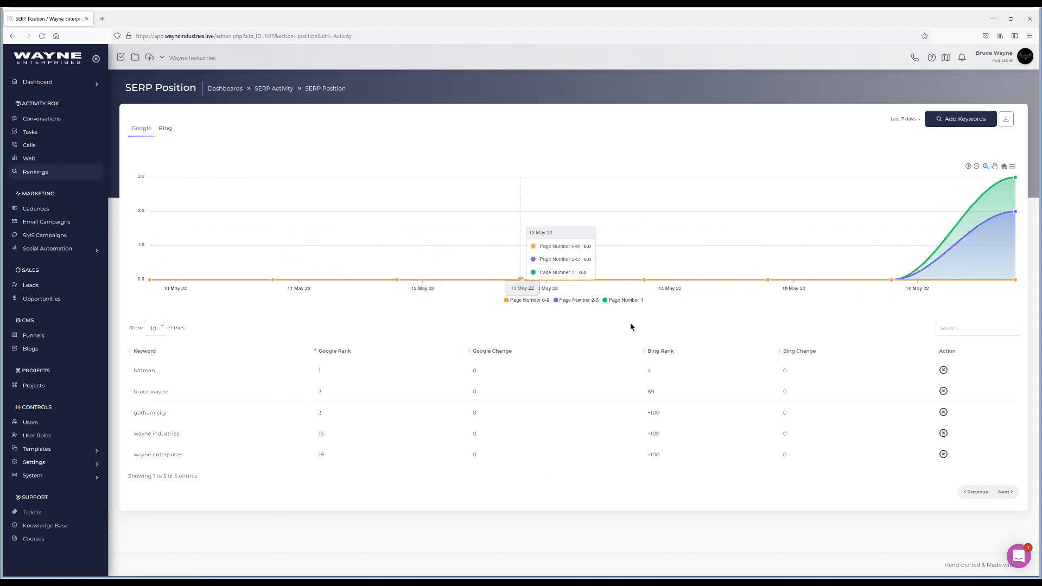
# - Show the chart's Custom Range date fields, and reopen the dccomics.com report from the Rankings list
pyautogui.click(903, 121)
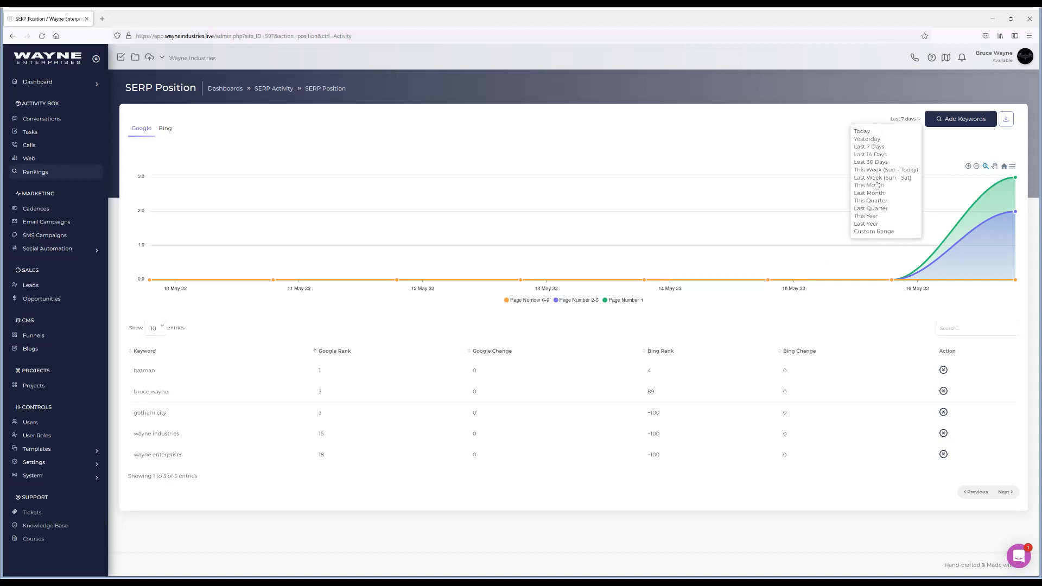
pyautogui.click(878, 231)
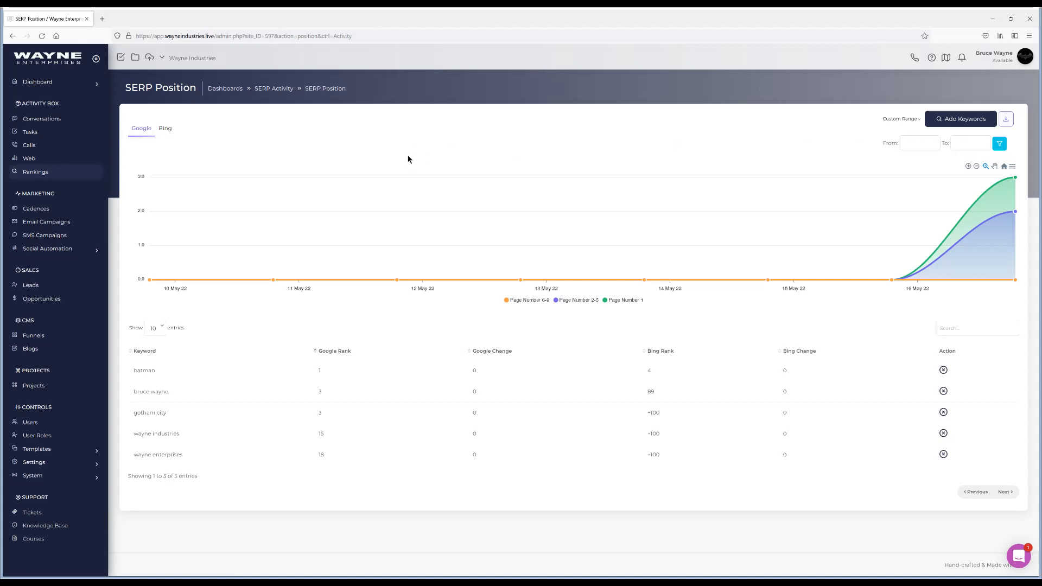
pyautogui.click(42, 174)
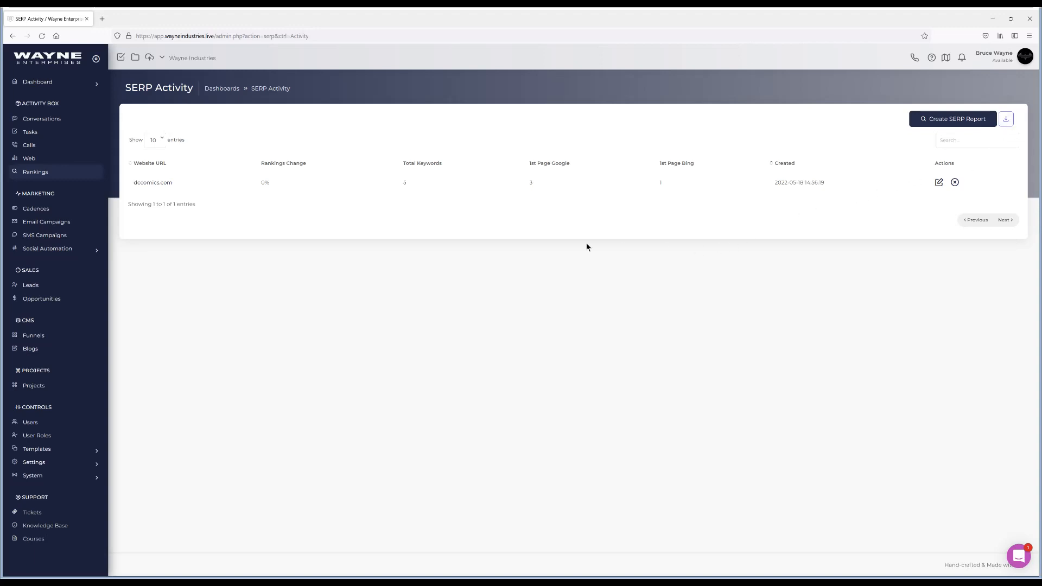
pyautogui.click(155, 183)
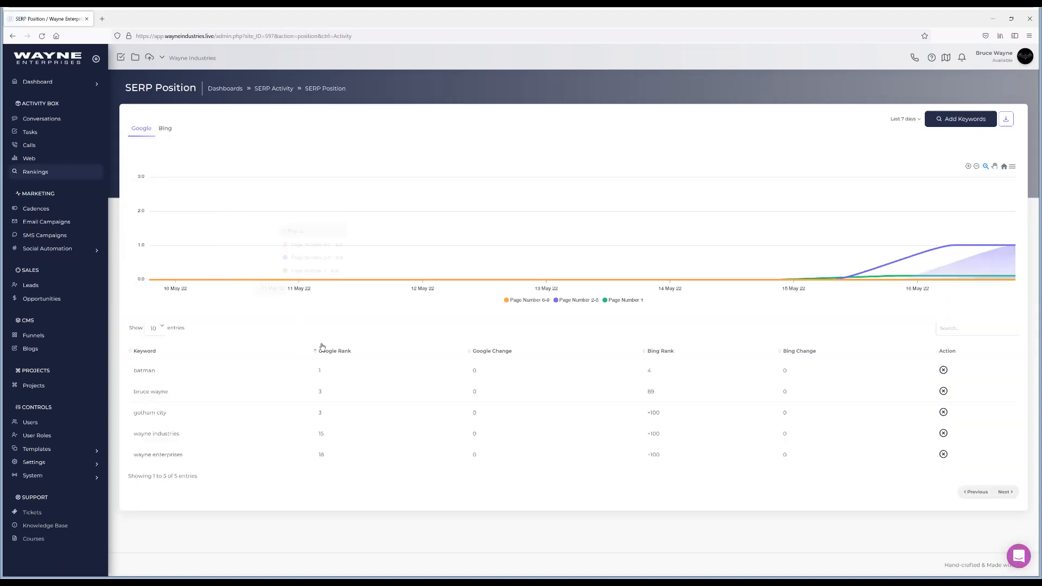